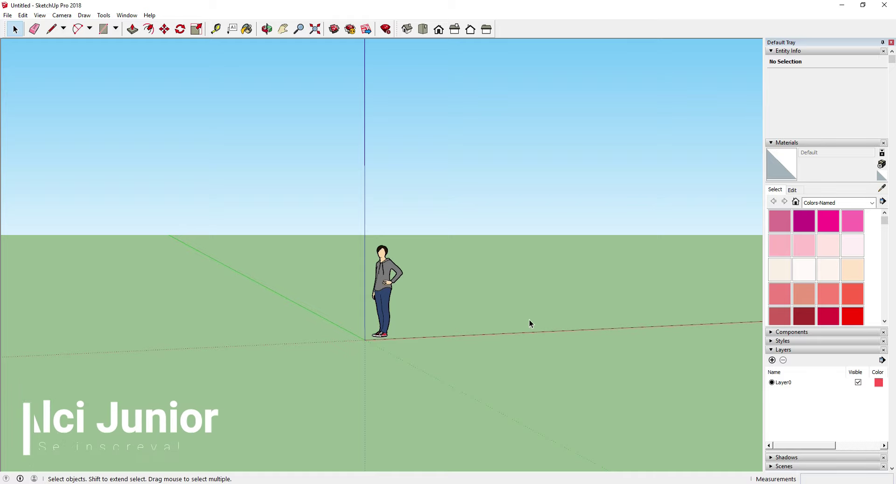
Draw a rectangle on the ground beside the scale figure.
middle_drag(490, 307, 444, 337)
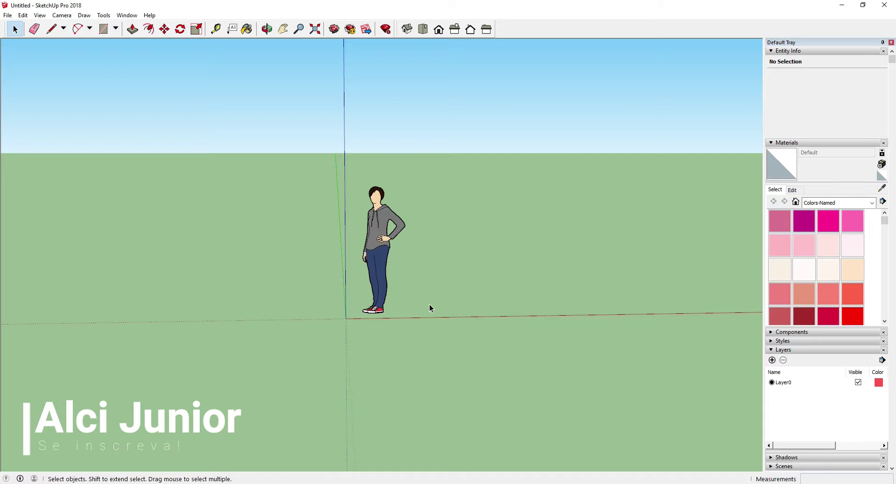
click(103, 29)
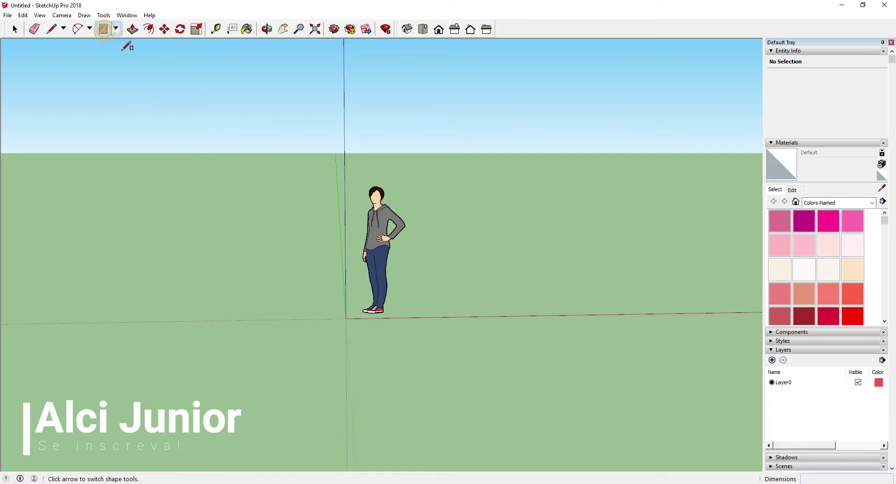
middle_drag(410, 248, 446, 258)
click(437, 263)
click(598, 174)
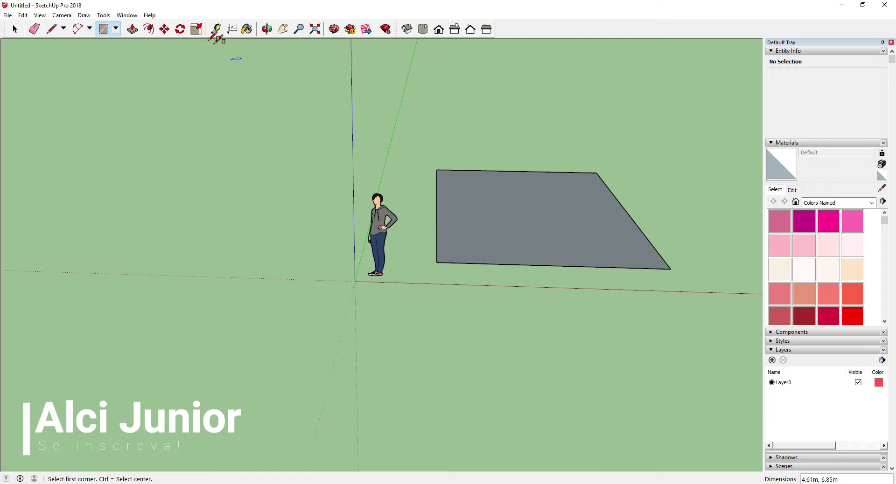
Push/Pull the rectangle up into a 2.81 m tall box.
click(132, 29)
click(502, 222)
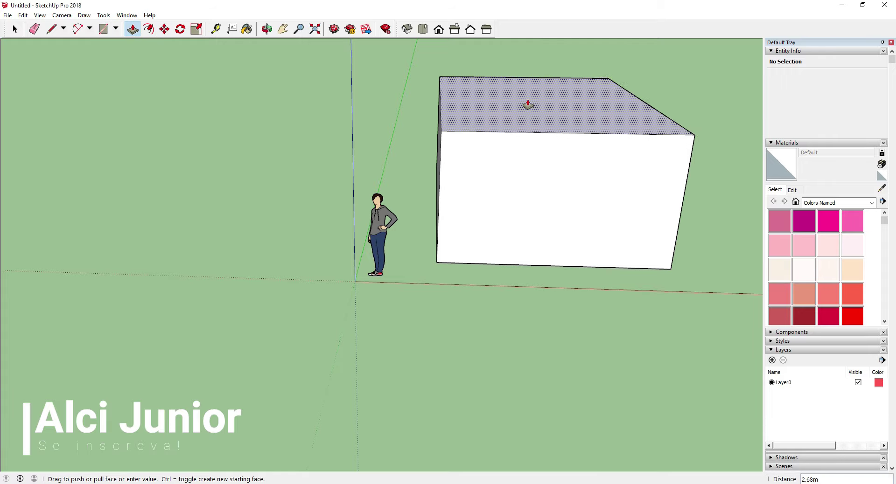
click(528, 104)
middle_drag(536, 168, 299, 193)
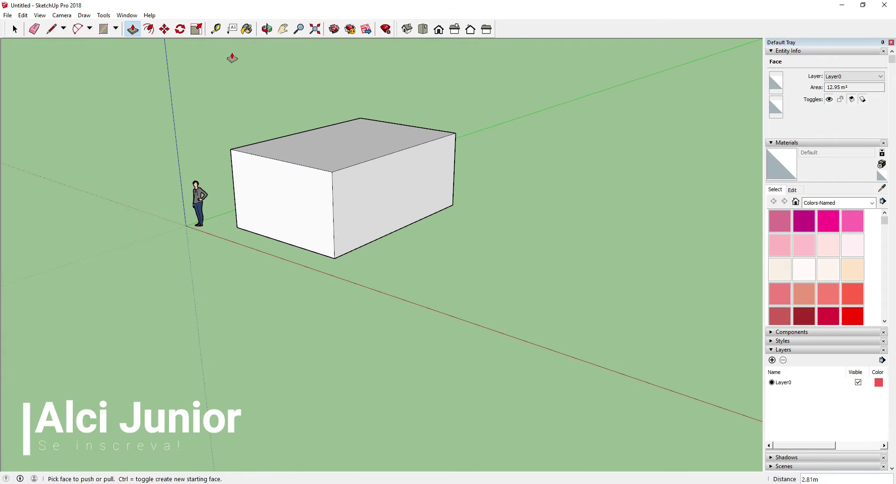
Start a Tape Measure reading at the box's front top corner.
click(216, 30)
scroll(333, 182, up, 2)
scroll(327, 178, up, 1)
click(325, 177)
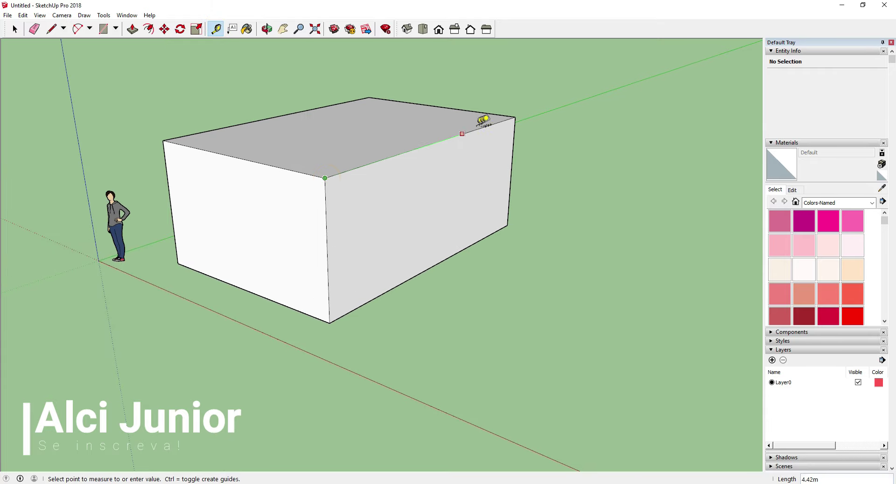
Measure the box's long top edge to the back corner, reading 6.85 m.
click(515, 116)
click(515, 117)
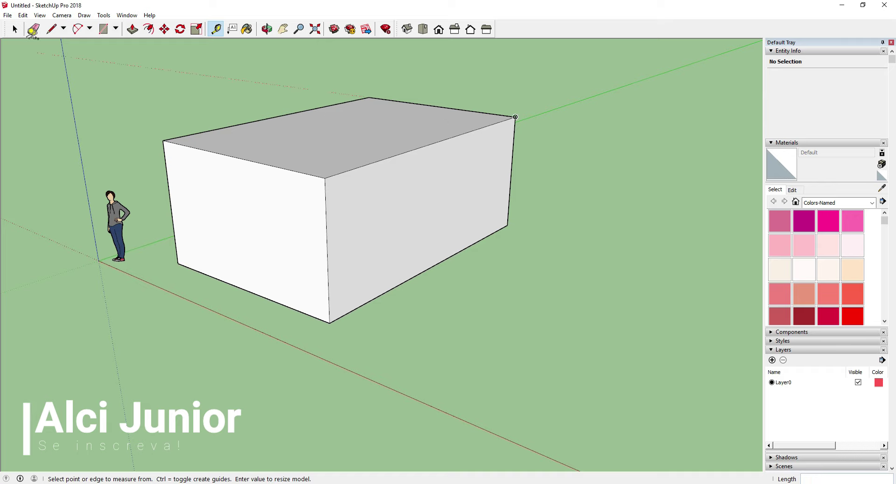
click(14, 29)
Select the right face, then its edges, then the entire 18-element box, and orbit around it.
click(383, 219)
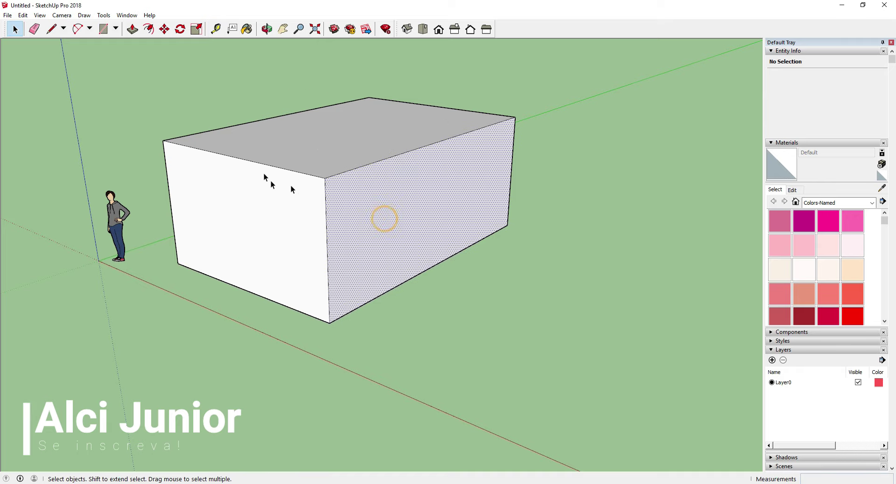
double_click(399, 188)
click(407, 216)
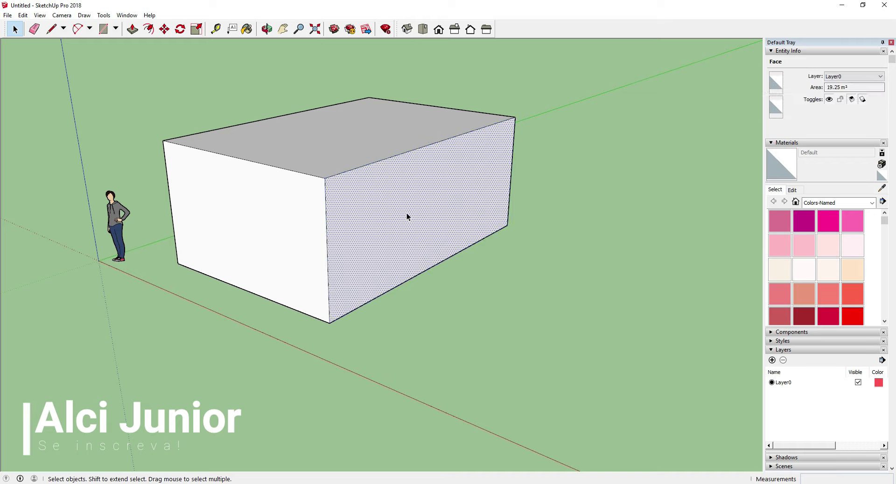
double_click(417, 188)
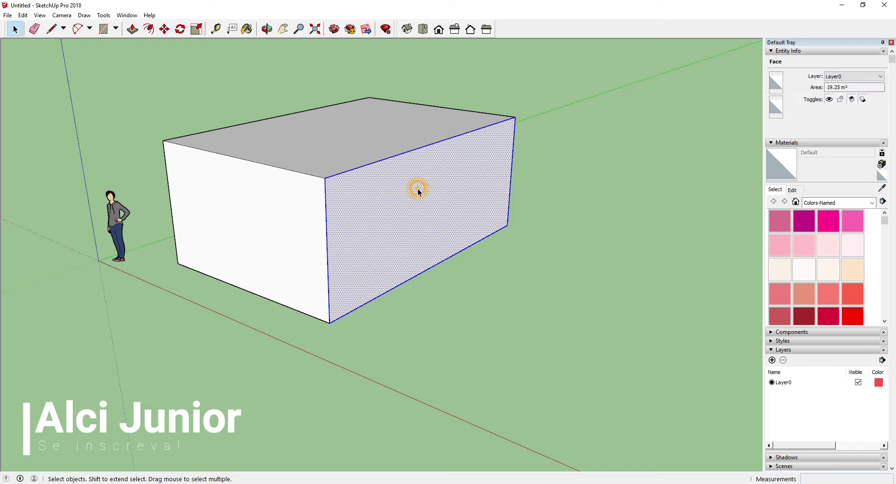
triple_click(372, 192)
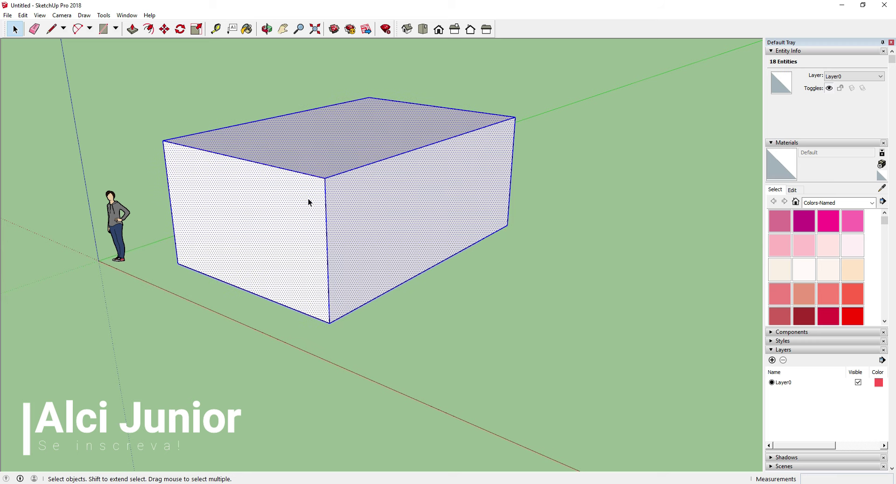
scroll(327, 215, down, 2)
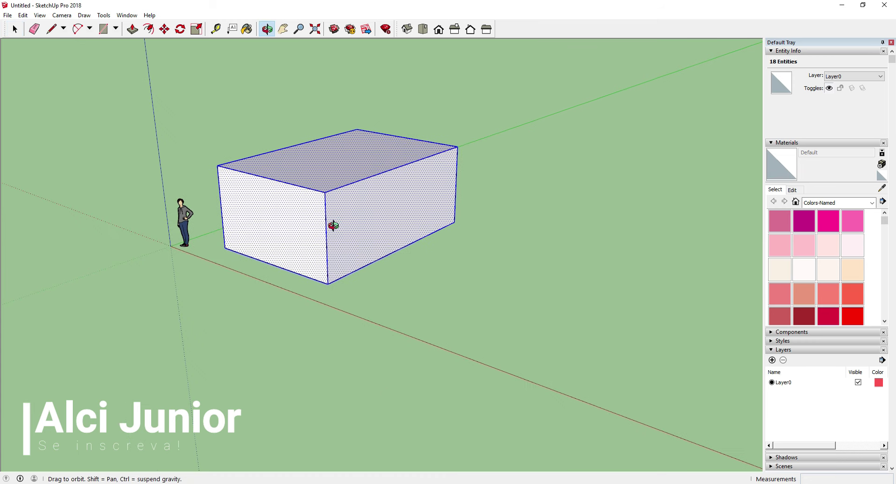
middle_drag(332, 224, 361, 243)
scroll(362, 242, up, 3)
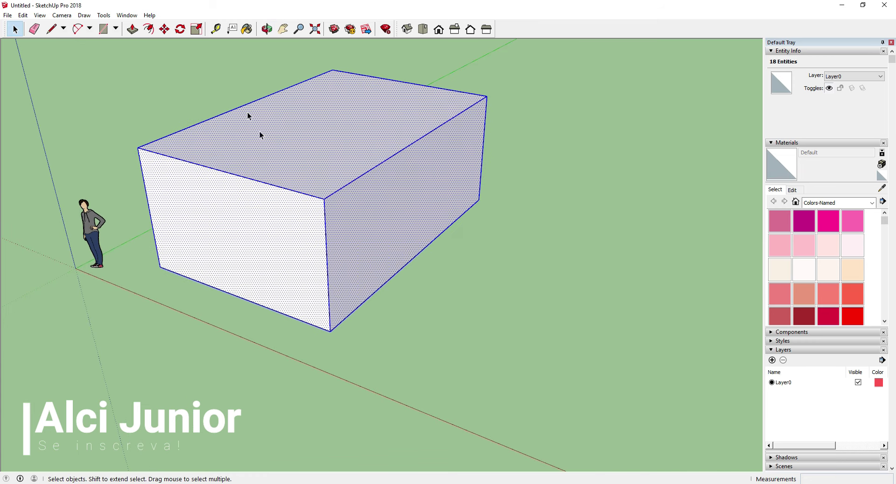
Tape-measure the 6.85 m top edge, enter 5.00 m, and accept resizing the model.
click(216, 29)
click(324, 199)
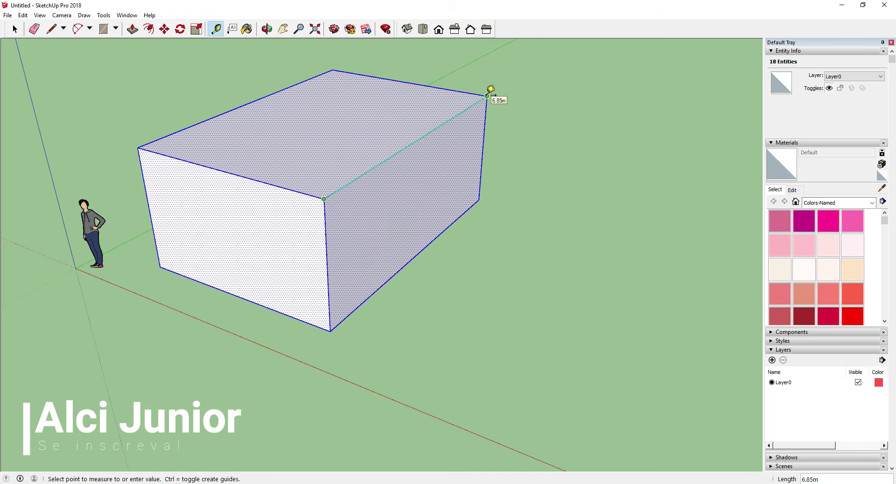
click(487, 96)
text(5)
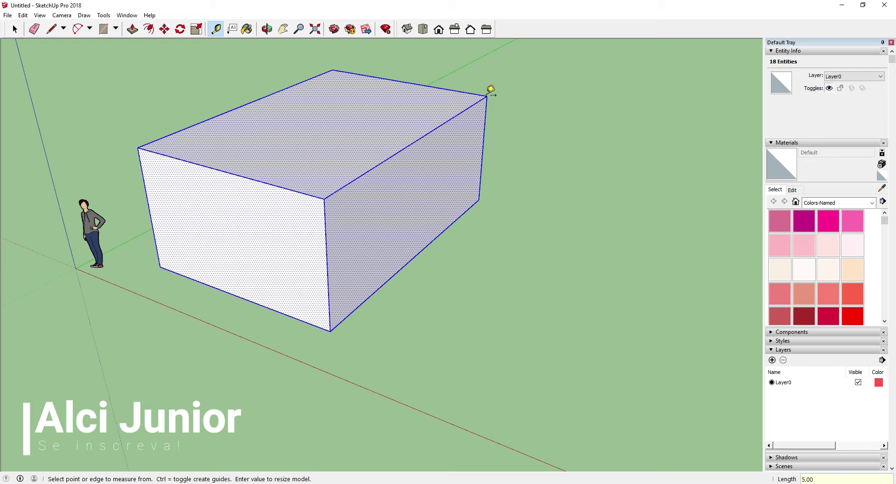
key(Return)
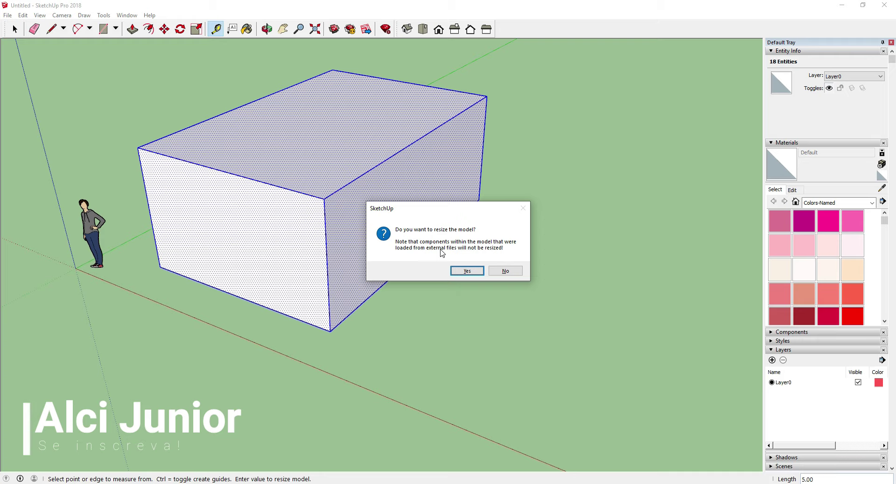
click(468, 271)
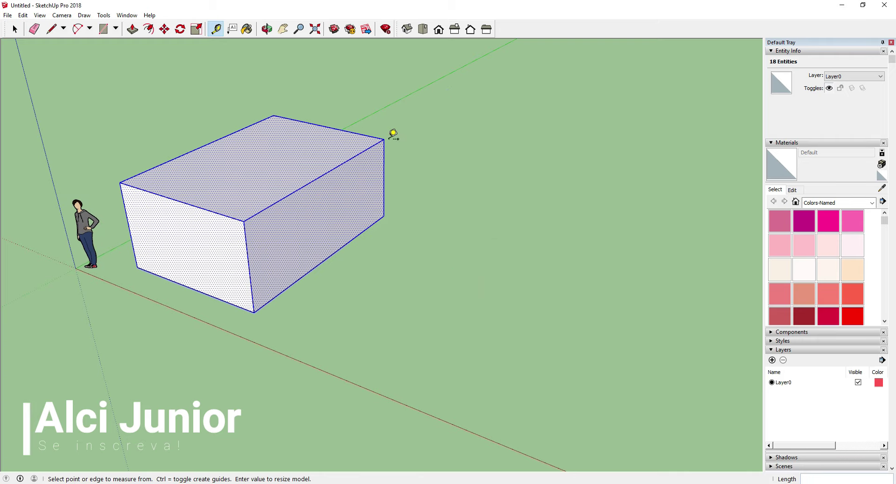
Remeasure the resized edge, then select the scale figure.
click(384, 140)
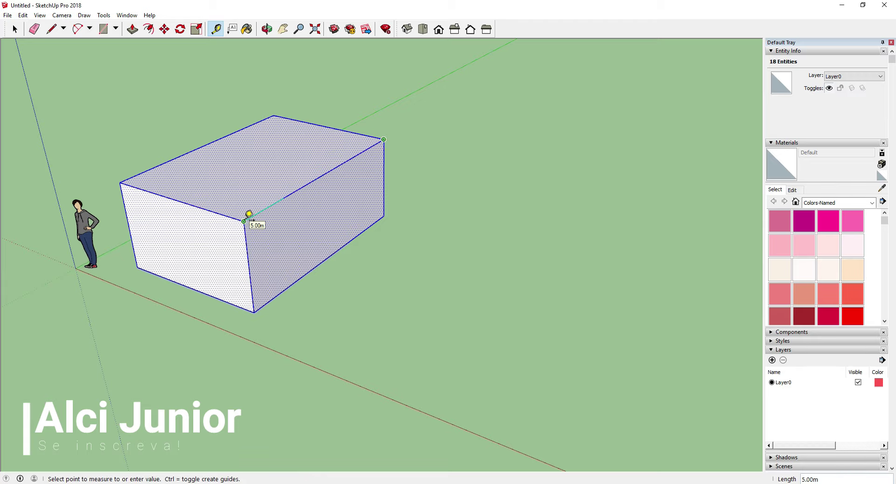
click(14, 29)
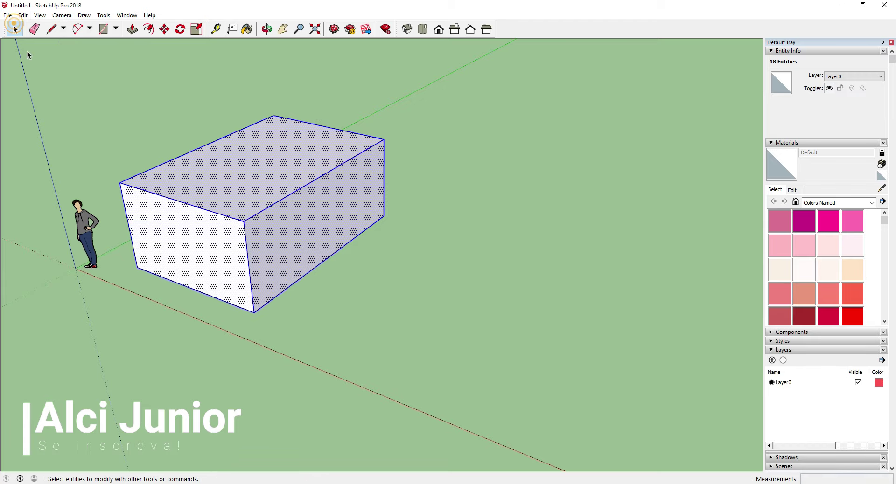
click(79, 229)
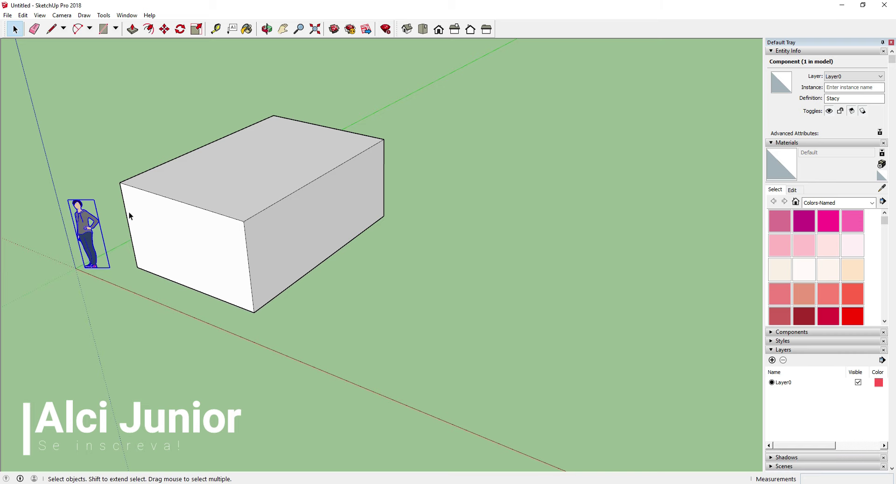
Ctrl-move two copies of the box, one to the right and one to the far left.
triple_click(282, 235)
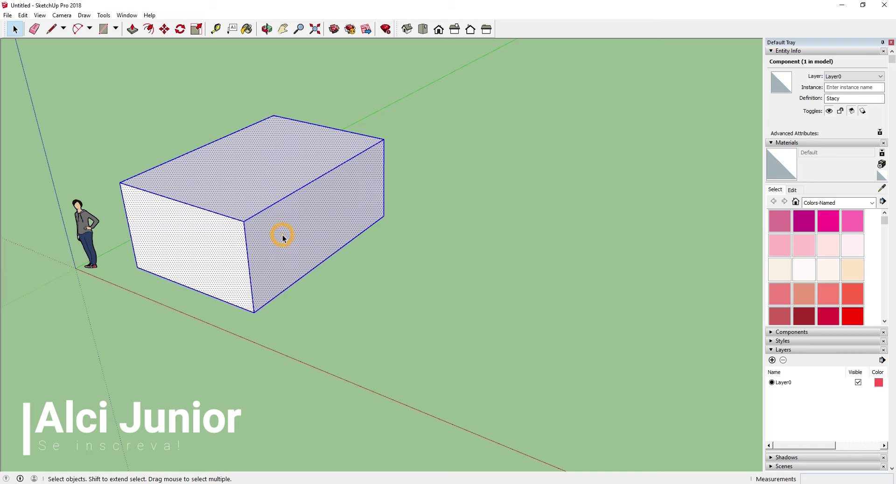
click(164, 29)
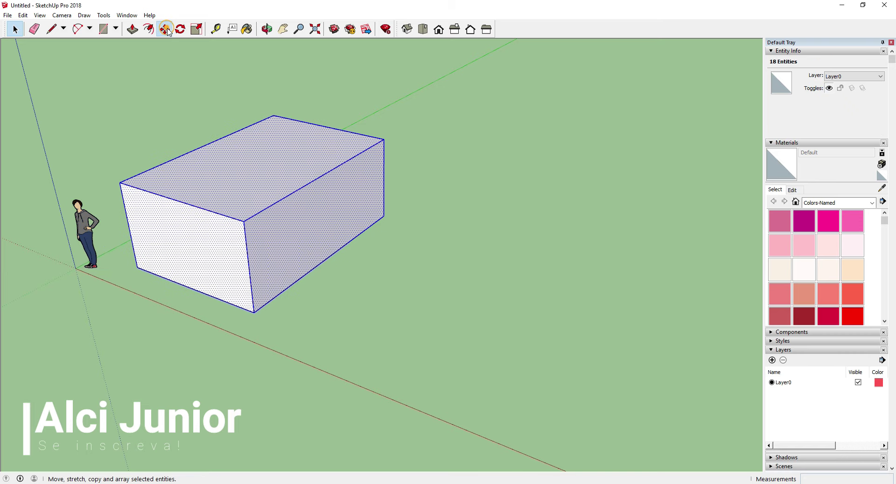
scroll(254, 287, down, 3)
click(228, 296)
key(ctrl)
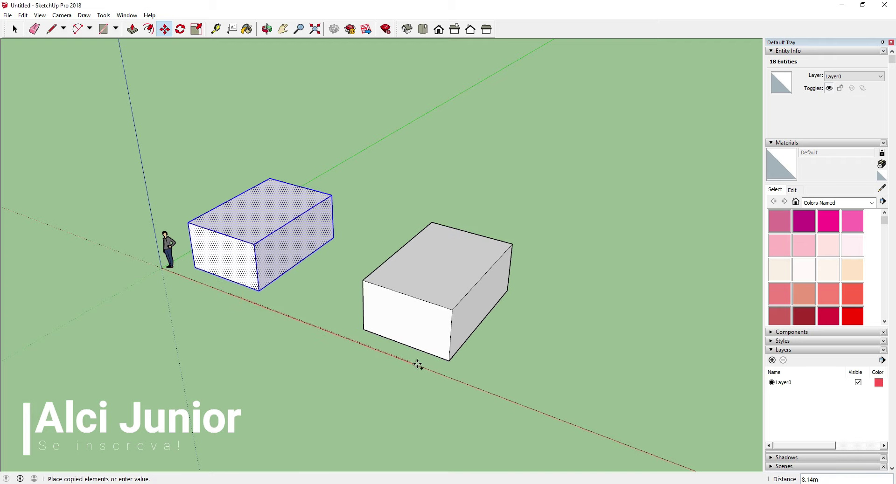
click(370, 351)
click(332, 340)
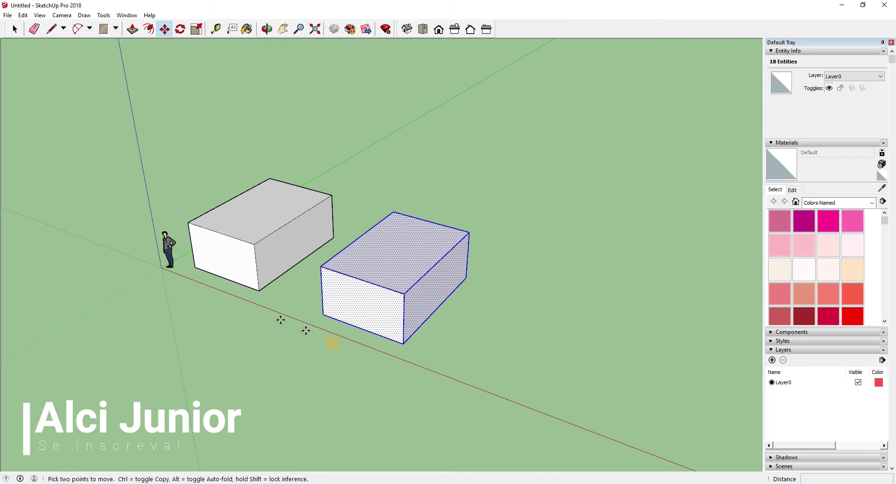
click(72, 241)
Pull the far-left box's top face much taller, then select the right-hand box.
click(132, 29)
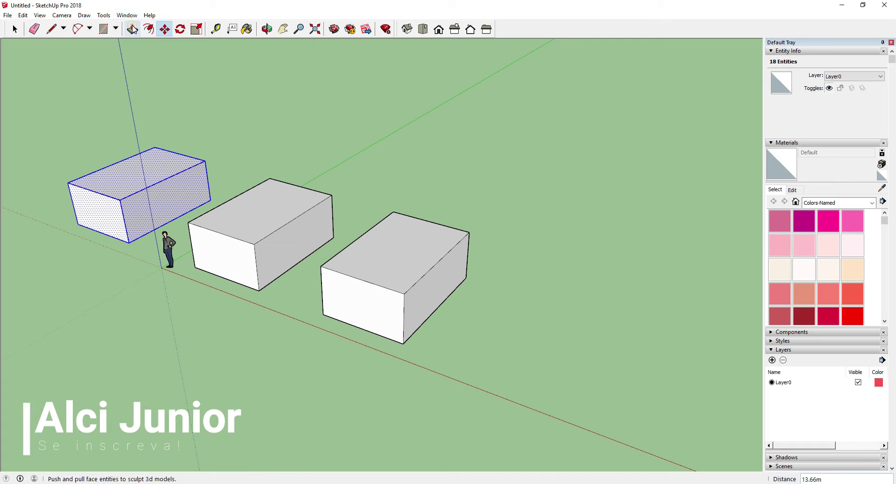
drag(122, 174, 123, 86)
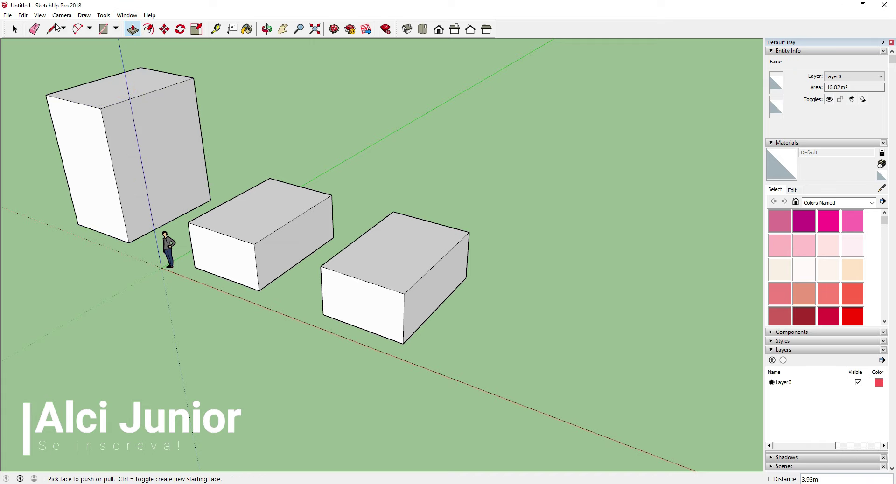
click(14, 29)
triple_click(388, 262)
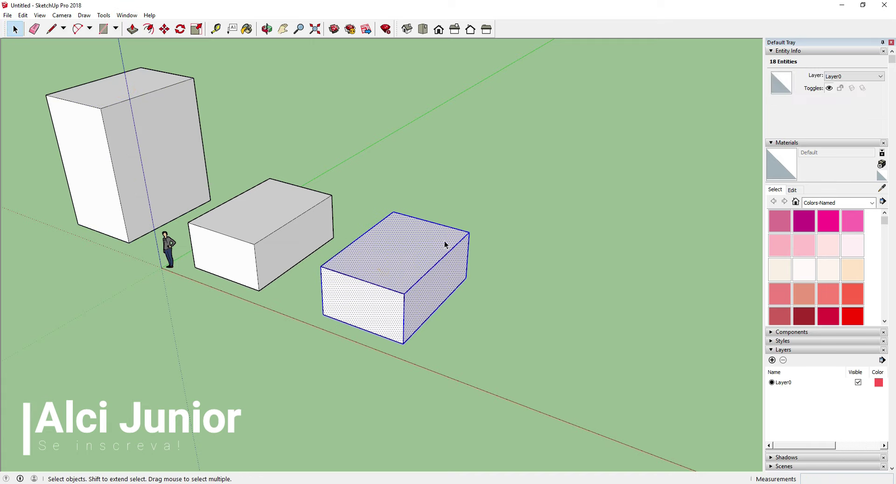
Scale the right-hand box up by a factor of 1.25.
key(s)
drag(469, 232, 579, 170)
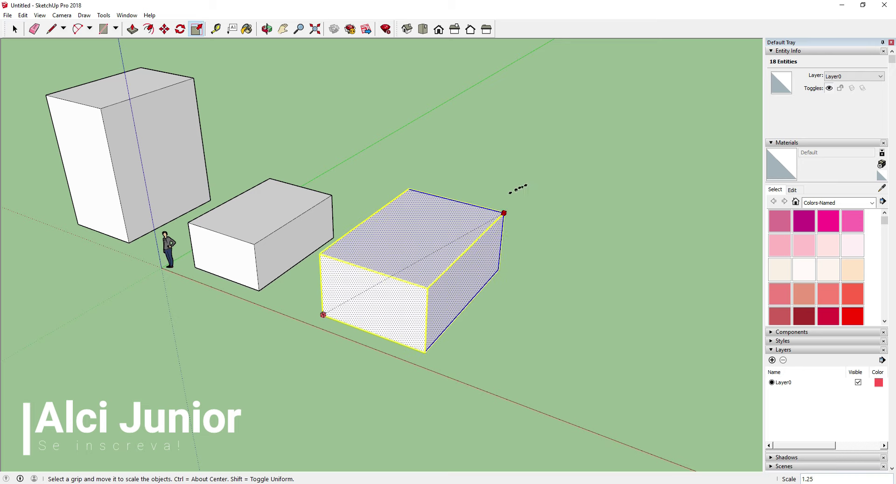
click(15, 30)
Orbit around the boxes and reselect the whole enlarged box.
scroll(336, 286, down, 3)
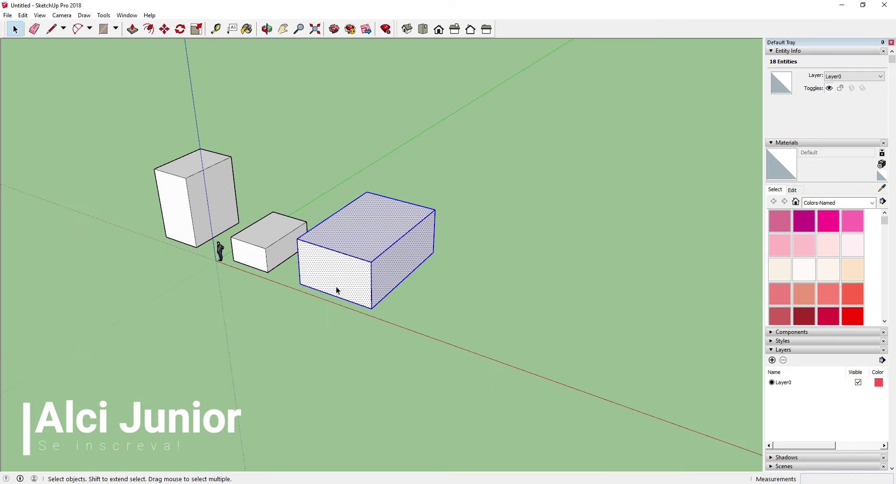
click(301, 317)
mouse_move(301, 318)
middle_down()
mouse_move(297, 329)
mouse_move(334, 254)
middle_up()
scroll(334, 254, up, 2)
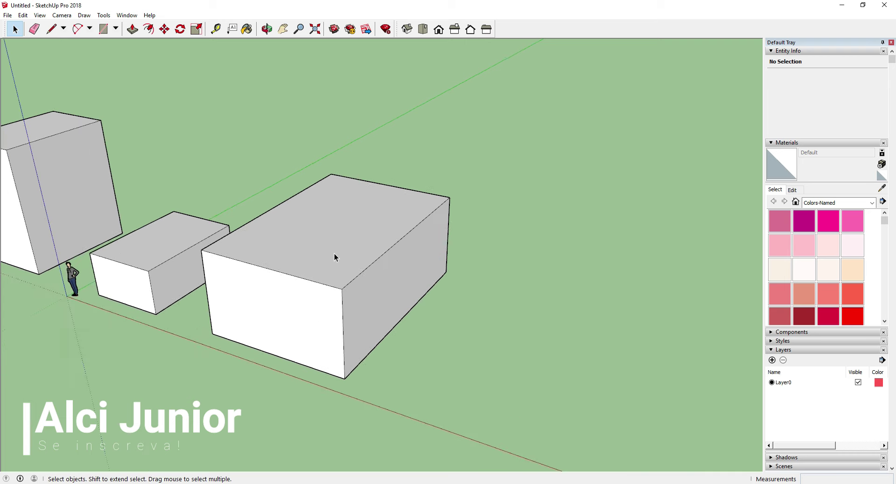
triple_click(334, 253)
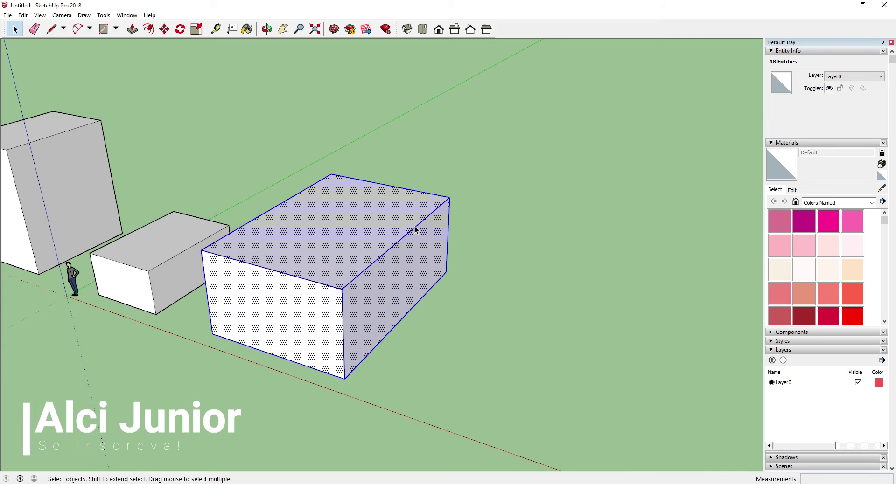
triple_click(336, 226)
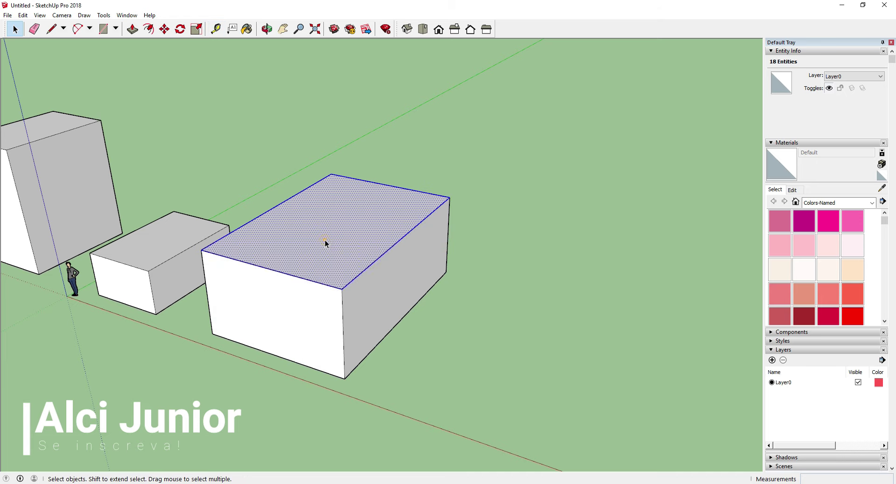
Tape-measure the large box's 9.10 m top edge, enter 5, and accept resizing the model.
click(215, 29)
click(449, 198)
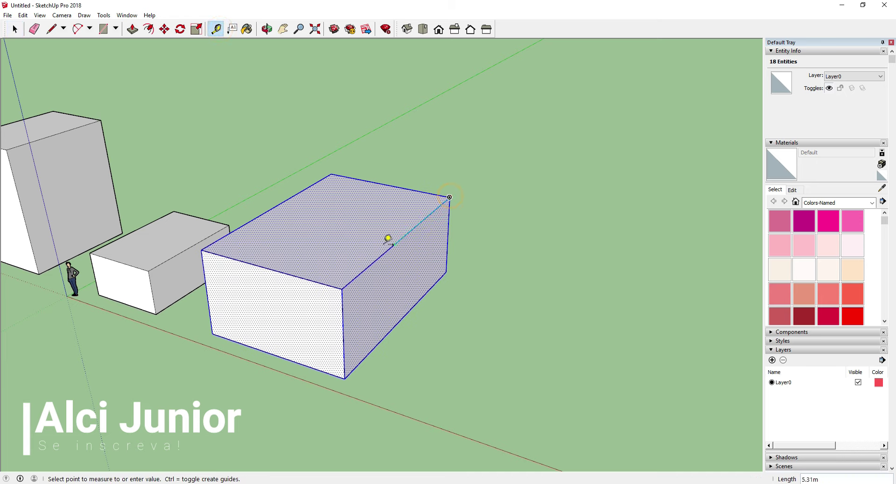
click(343, 287)
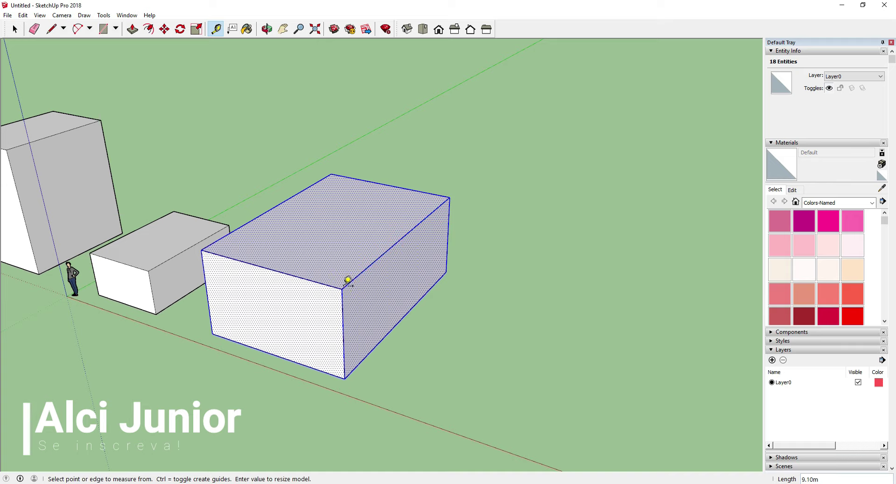
text(5)
key(Return)
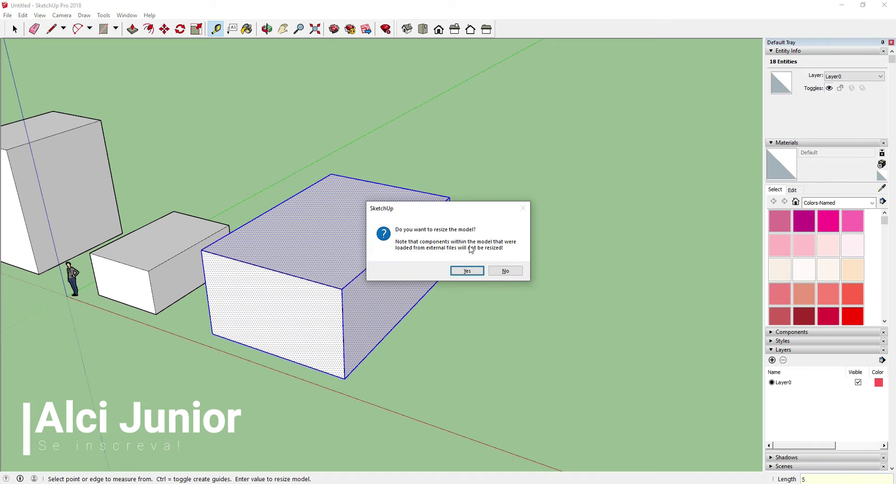
click(465, 271)
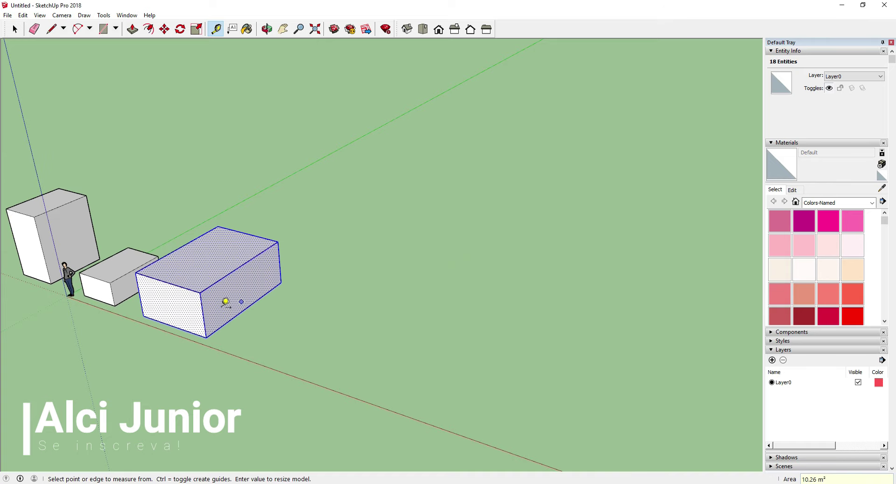
scroll(186, 277, down, 2)
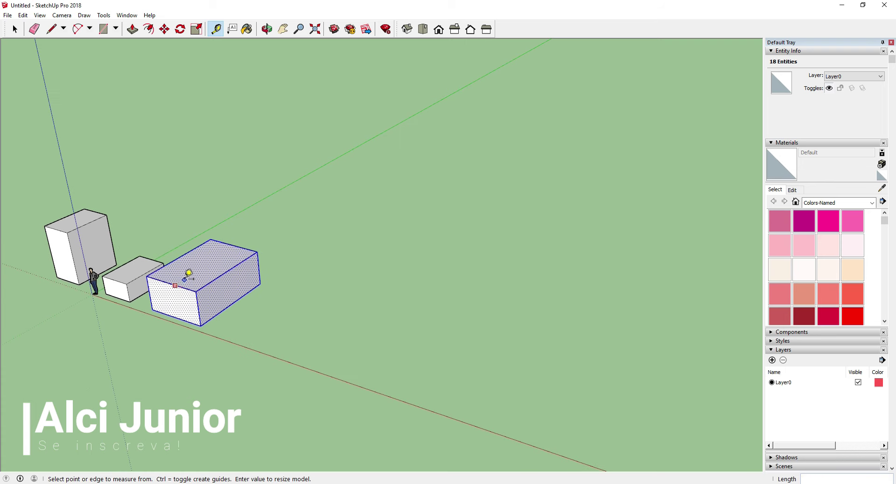
scroll(356, 294, down, 1)
scroll(351, 294, up, 5)
scroll(351, 293, up, 2)
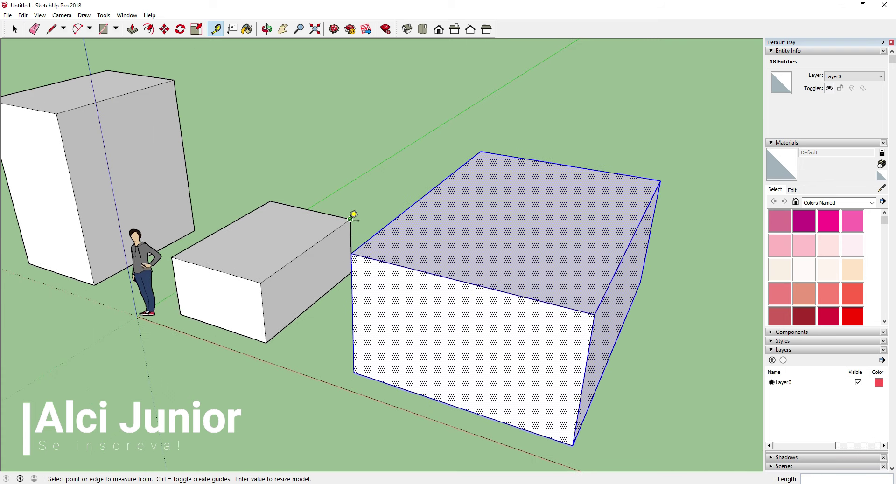
click(350, 218)
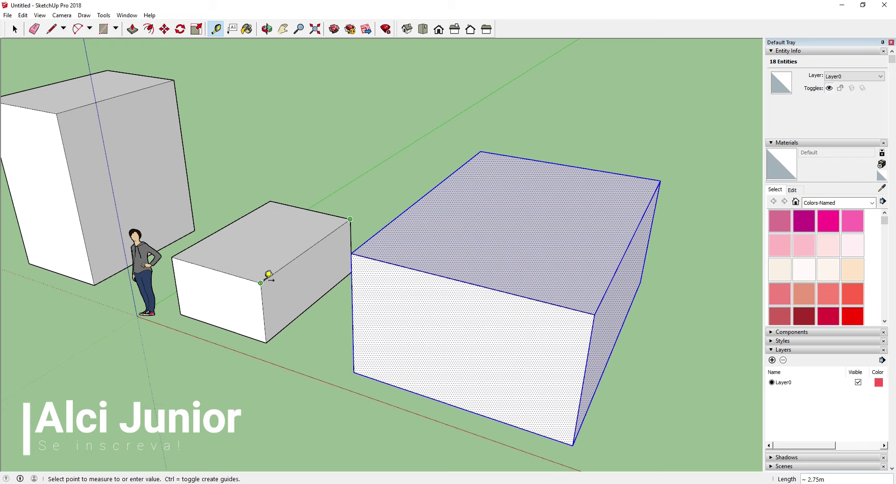
key(Escape)
key(space)
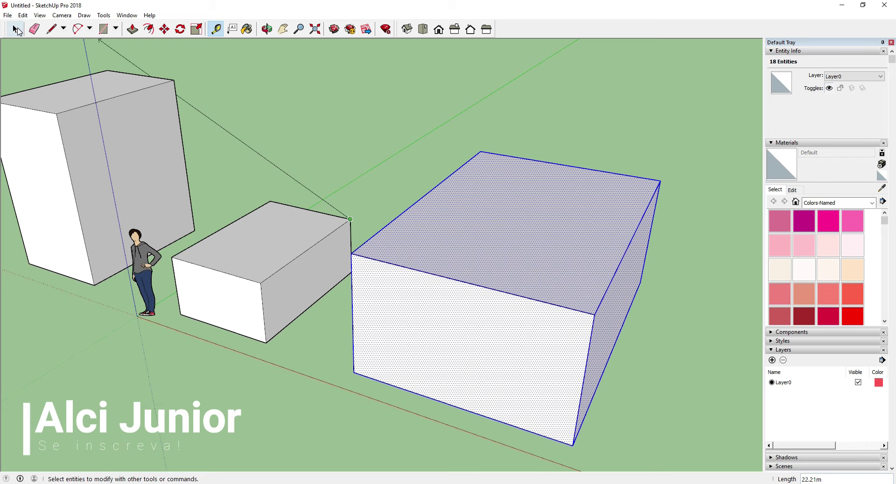
scroll(494, 286, down, 3)
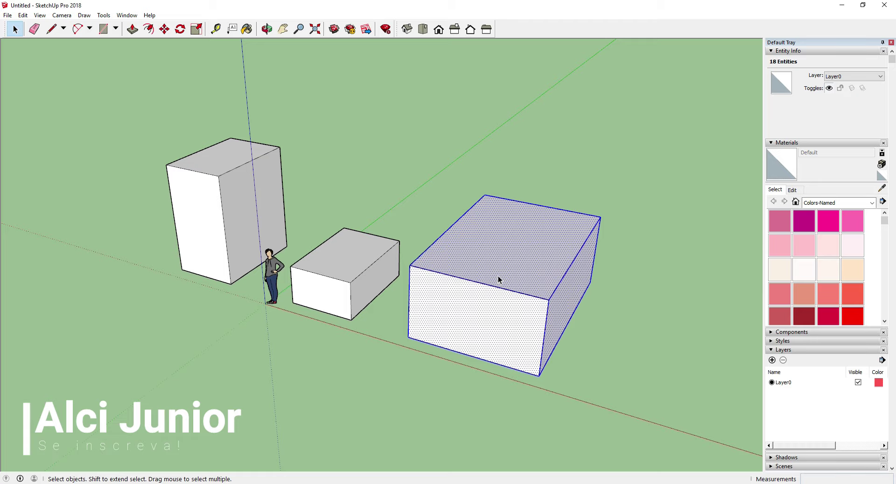
Make the large box and the small middle box into separate groups.
right_click(498, 279)
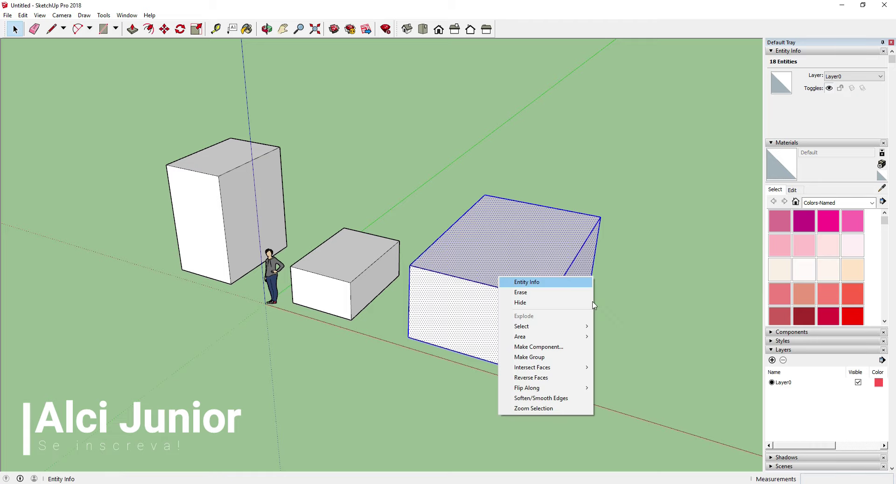
click(551, 357)
click(365, 345)
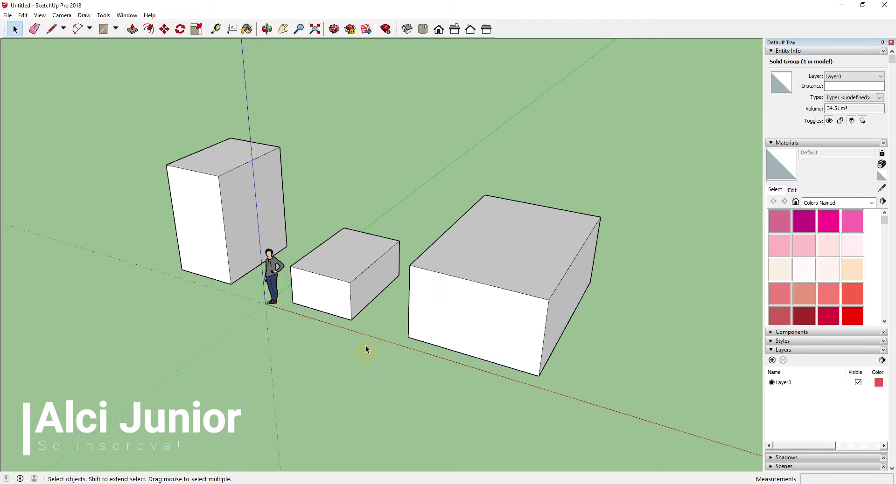
click(344, 266)
right_click(344, 266)
click(394, 344)
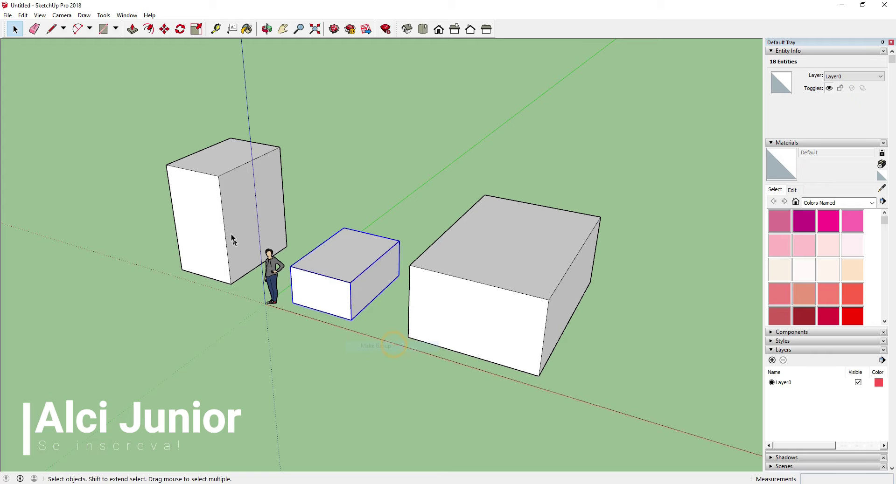
click(226, 209)
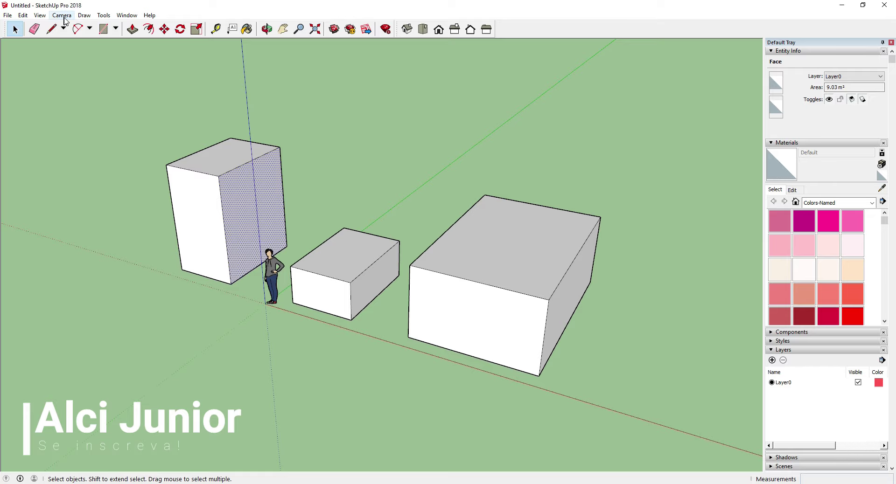
Add height dimensions of 3.29 m, 1.13 m and 2.05 m left of the tall, middle and large boxes.
click(103, 15)
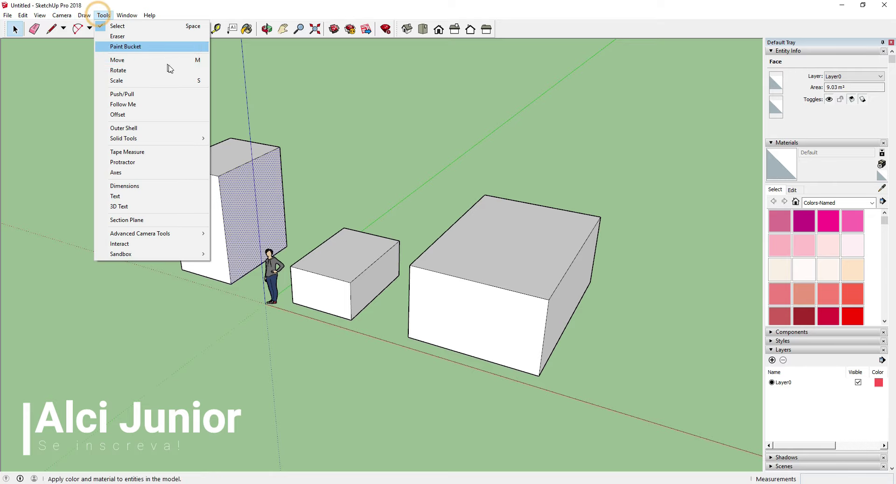
click(135, 186)
click(166, 165)
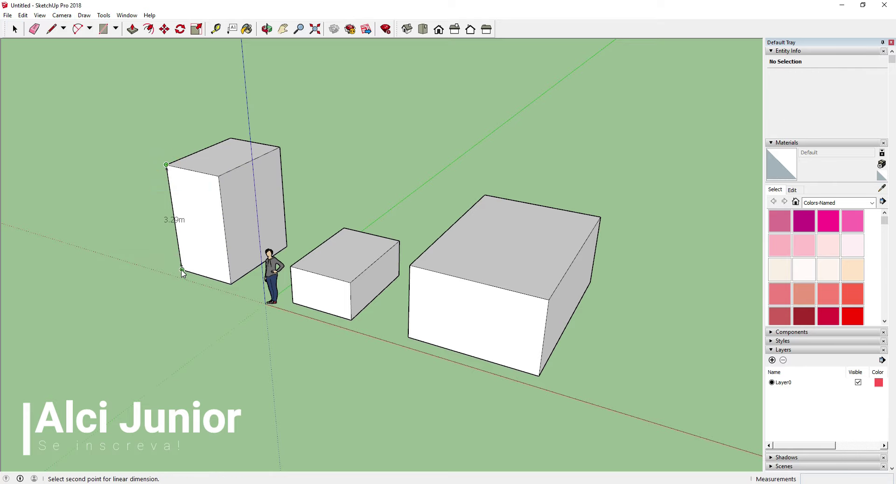
click(181, 271)
click(149, 221)
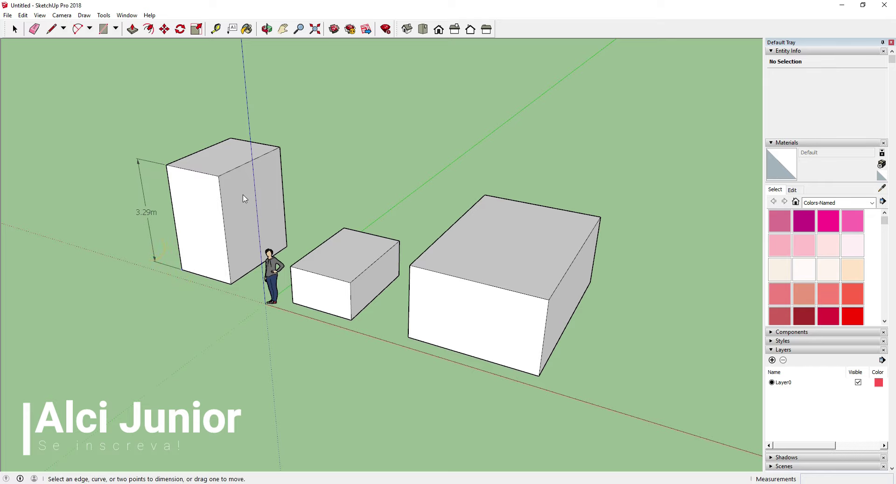
click(290, 267)
click(293, 303)
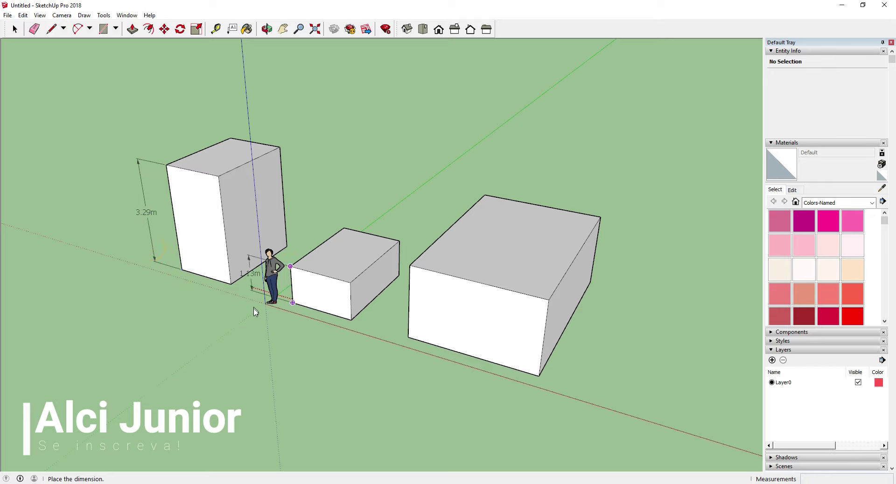
click(256, 339)
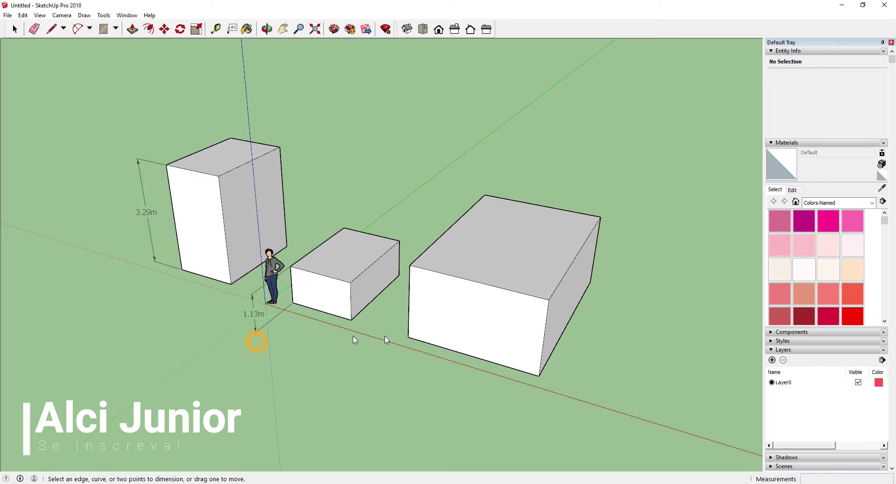
click(409, 265)
click(408, 338)
click(380, 356)
middle_drag(462, 392, 355, 374)
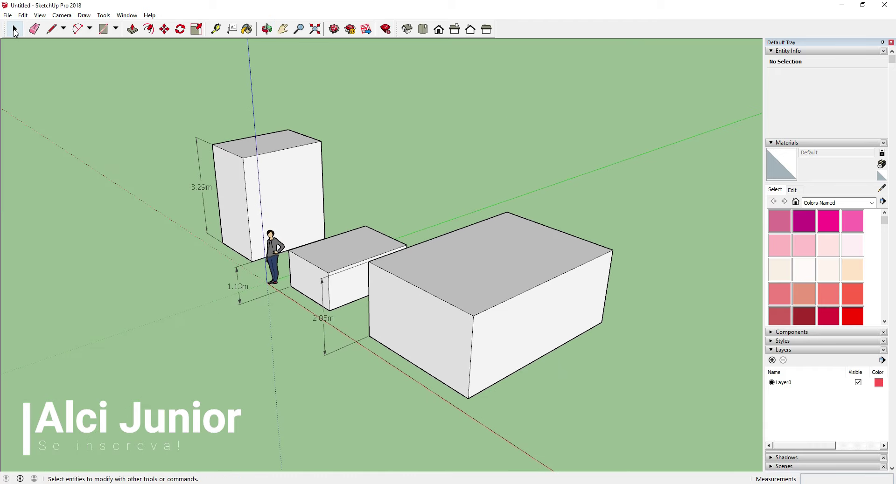
key(space)
Open the large box group and select everything inside it.
click(488, 286)
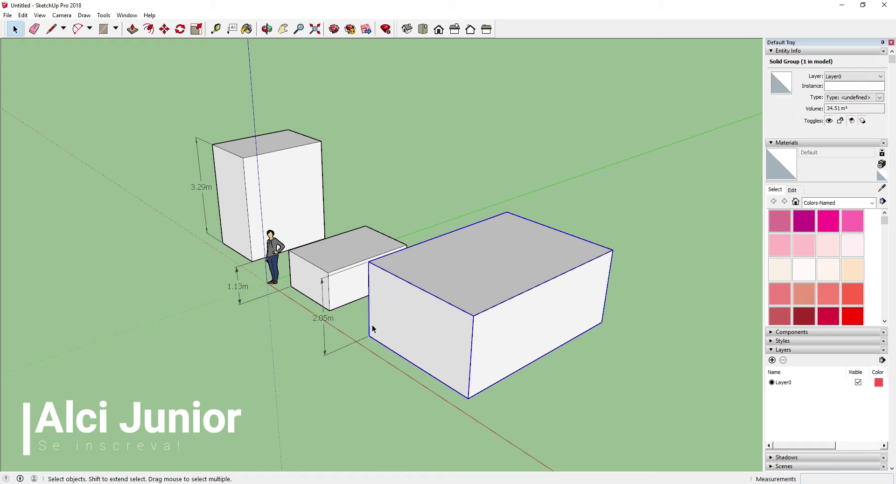
double_click(421, 306)
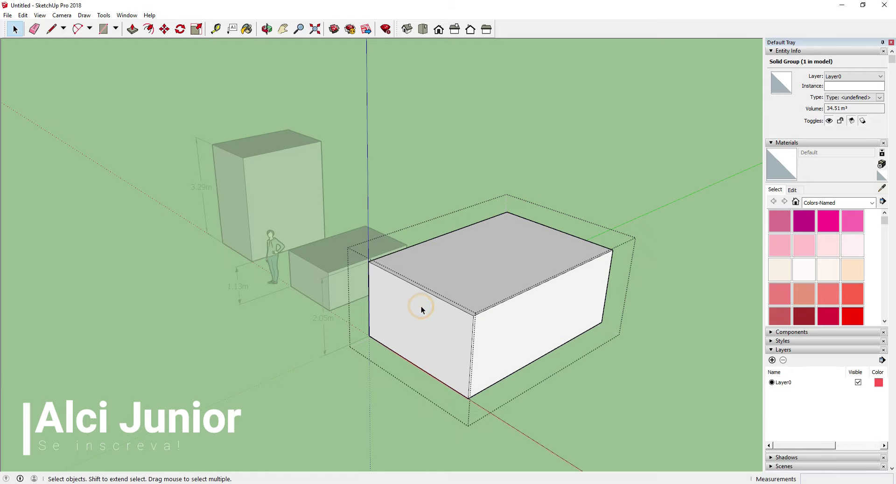
triple_click(426, 329)
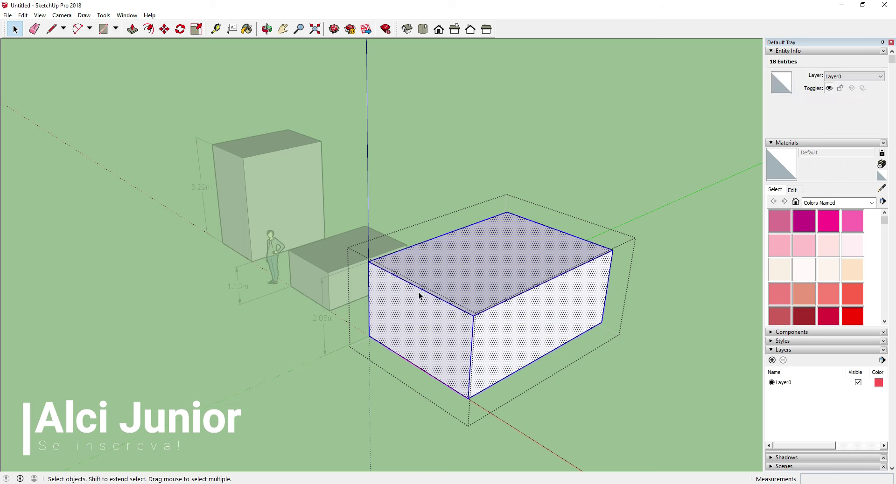
Tape-measure the group's 2.05 m height, enter 1.5, and accept the resize.
click(216, 29)
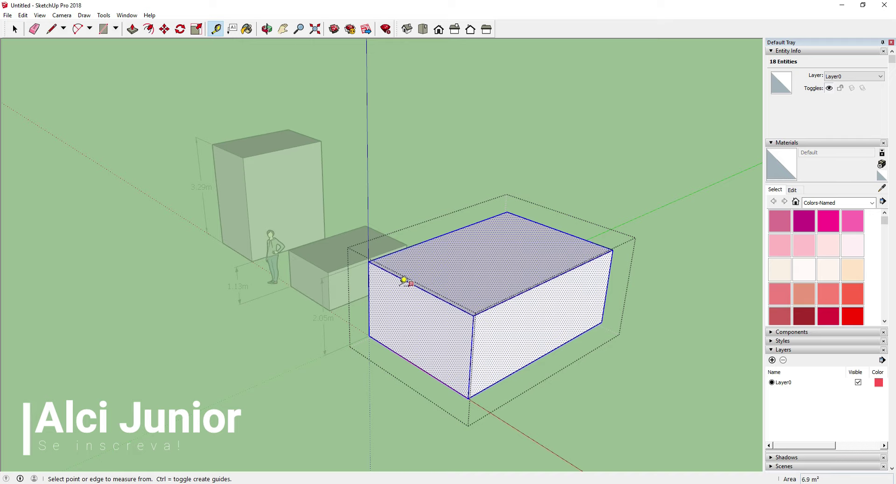
click(369, 261)
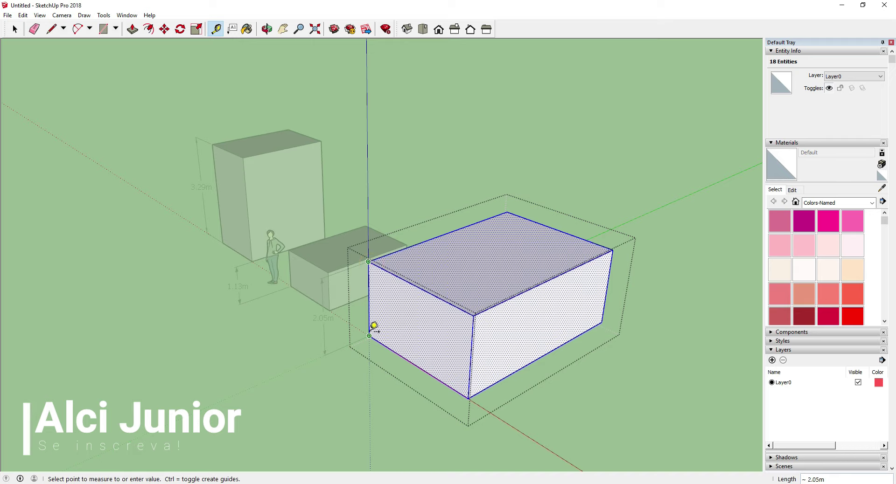
click(369, 332)
text(1.5)
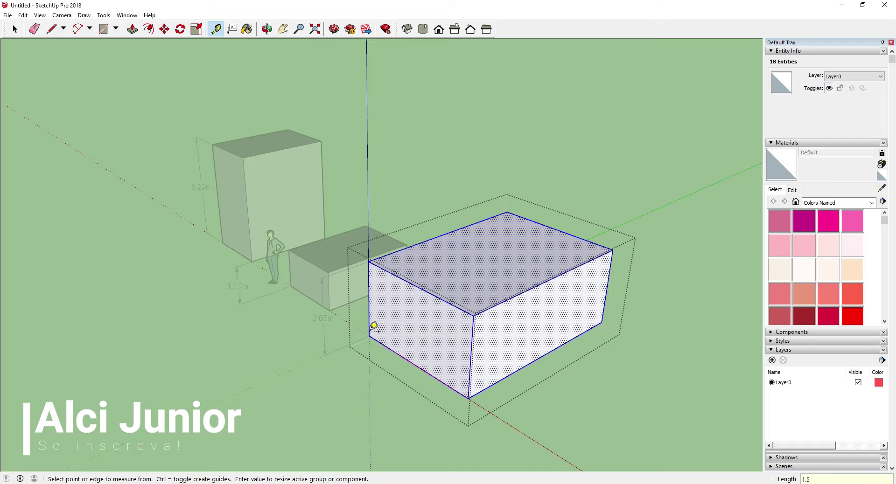
key(Return)
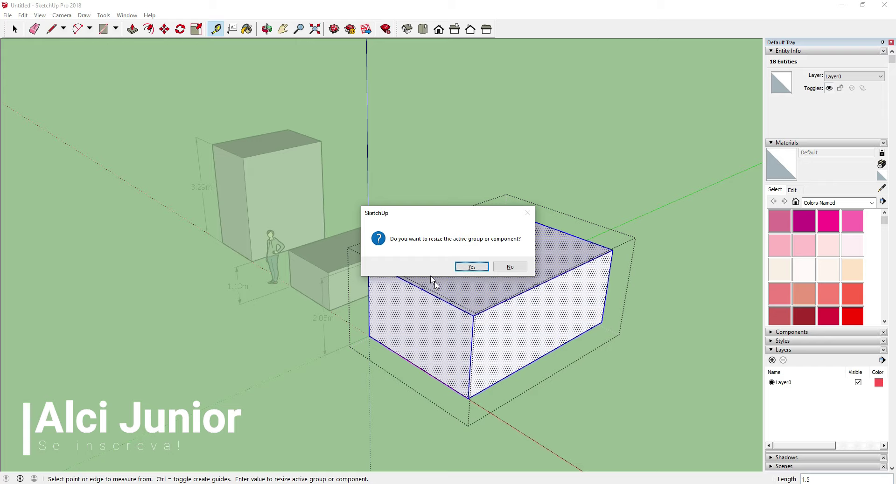
click(466, 267)
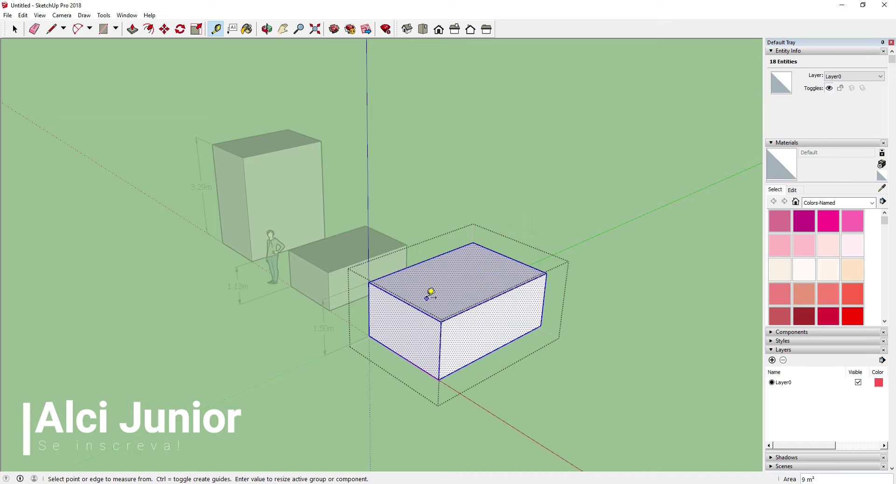
click(15, 29)
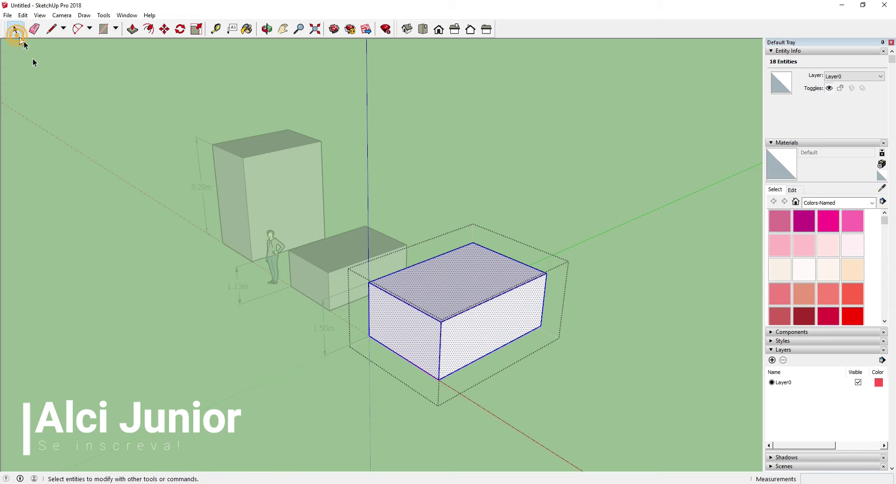
Exit the large box group, then check the 1.50 m dimension and the large box.
click(291, 393)
click(324, 334)
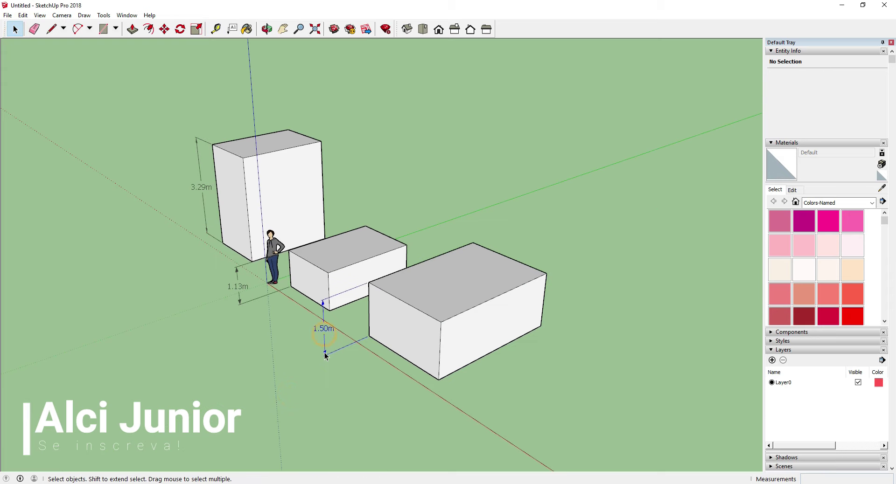
click(388, 324)
click(355, 390)
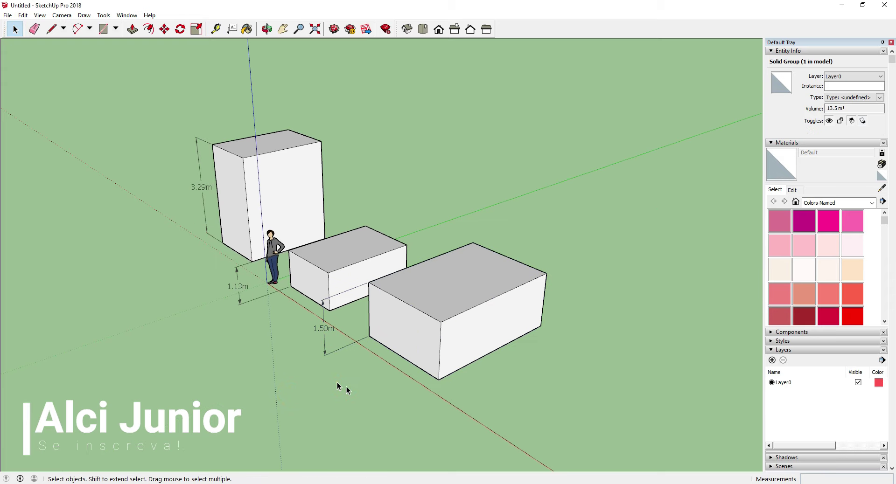
Check the middle box and the tall box, then leave nothing selected.
click(311, 269)
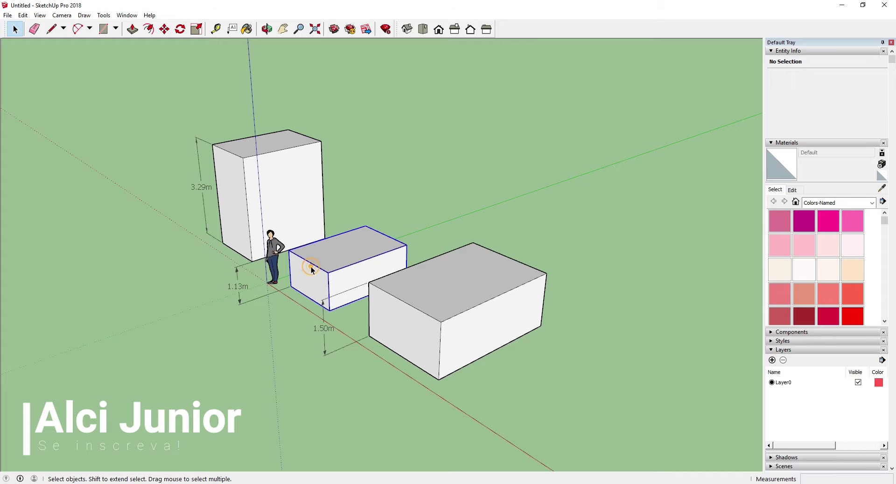
click(233, 189)
click(209, 298)
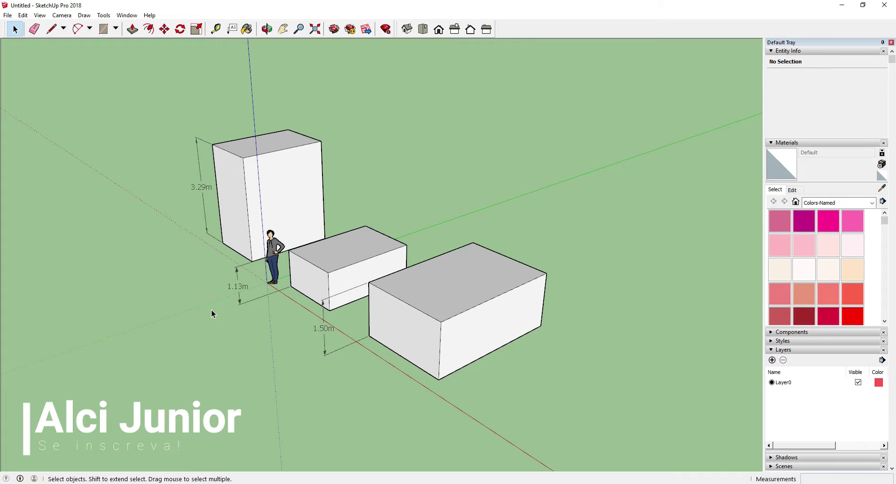
middle_drag(225, 326, 337, 337)
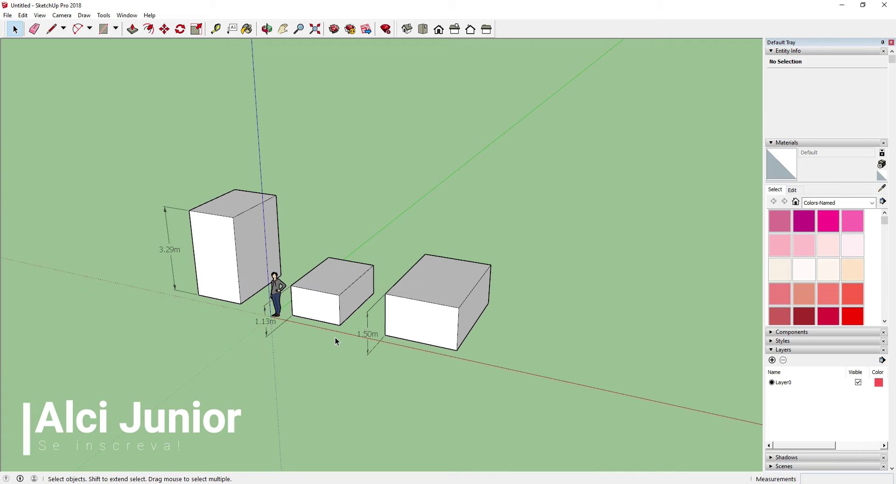
middle_drag(366, 364, 289, 390)
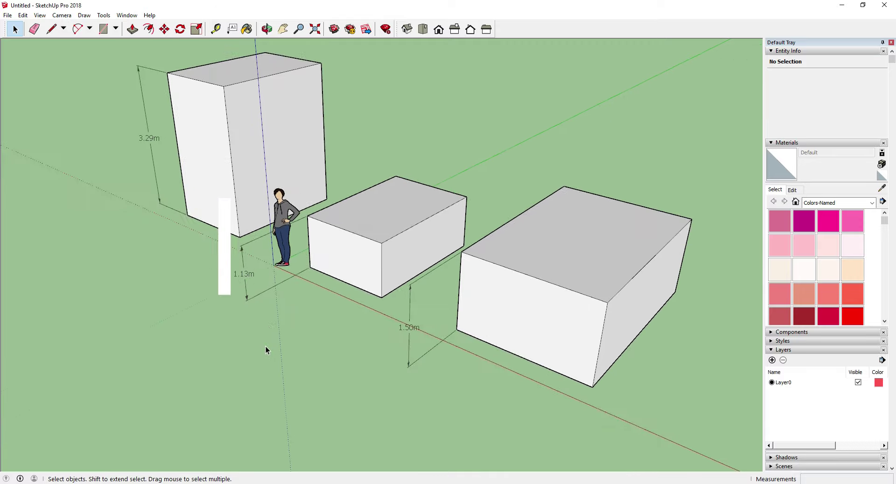
mouse_move(265, 346)
middle_down()
mouse_move(453, 211)
mouse_move(226, 336)
middle_up()
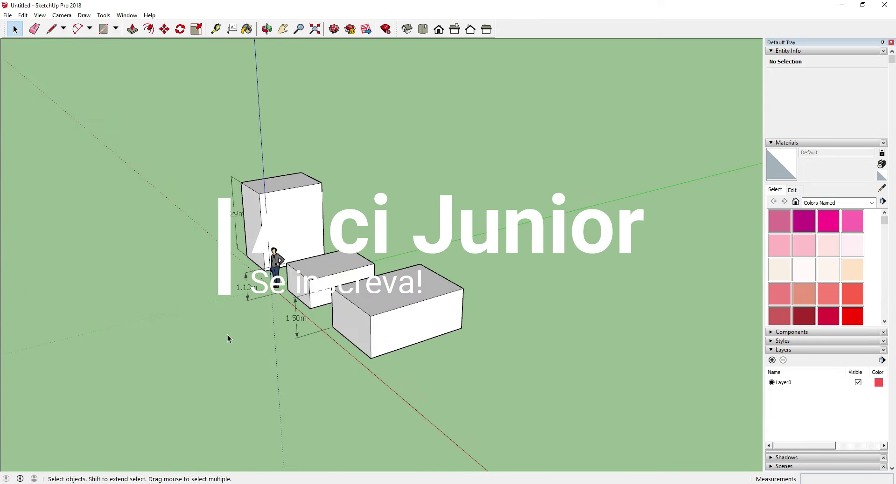